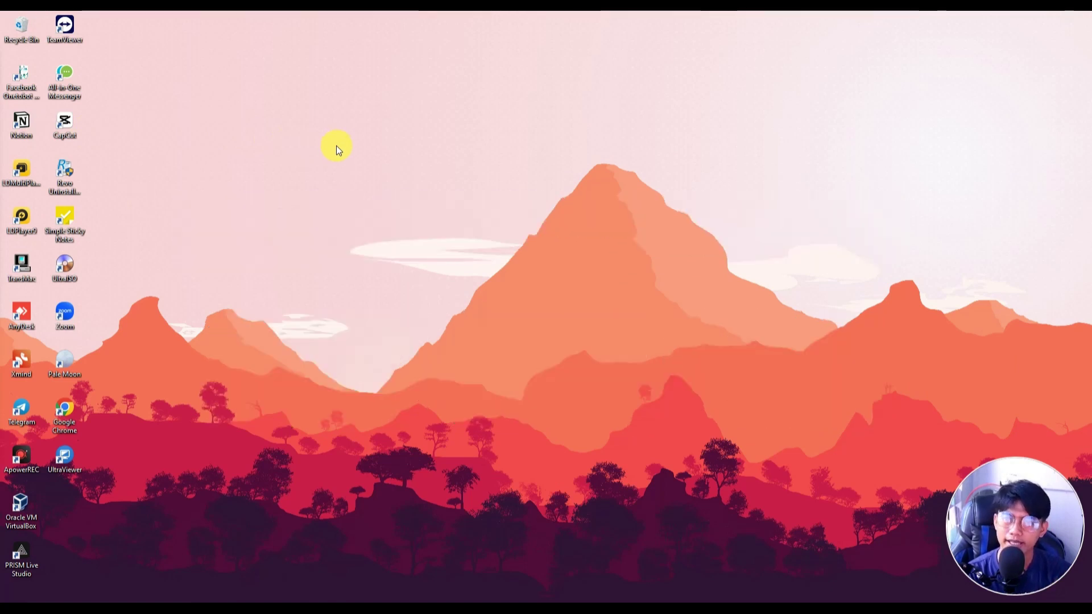
Launch Facebook Onetobot Domination and accept the offered update to open the Google Drive update folder, dismissing the offline sync notice.
double_click(19, 80)
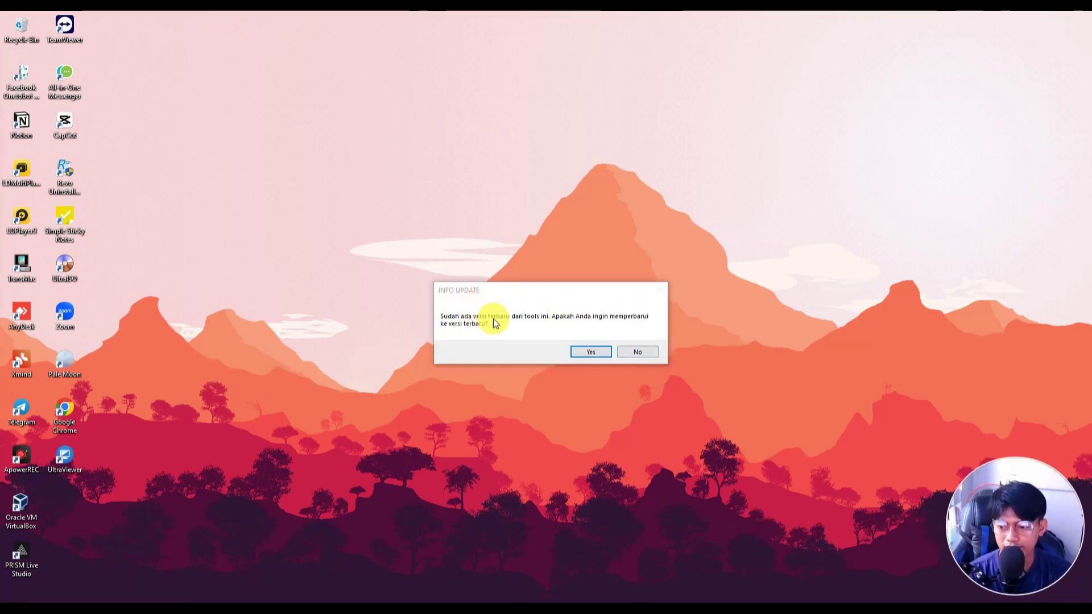
click(595, 351)
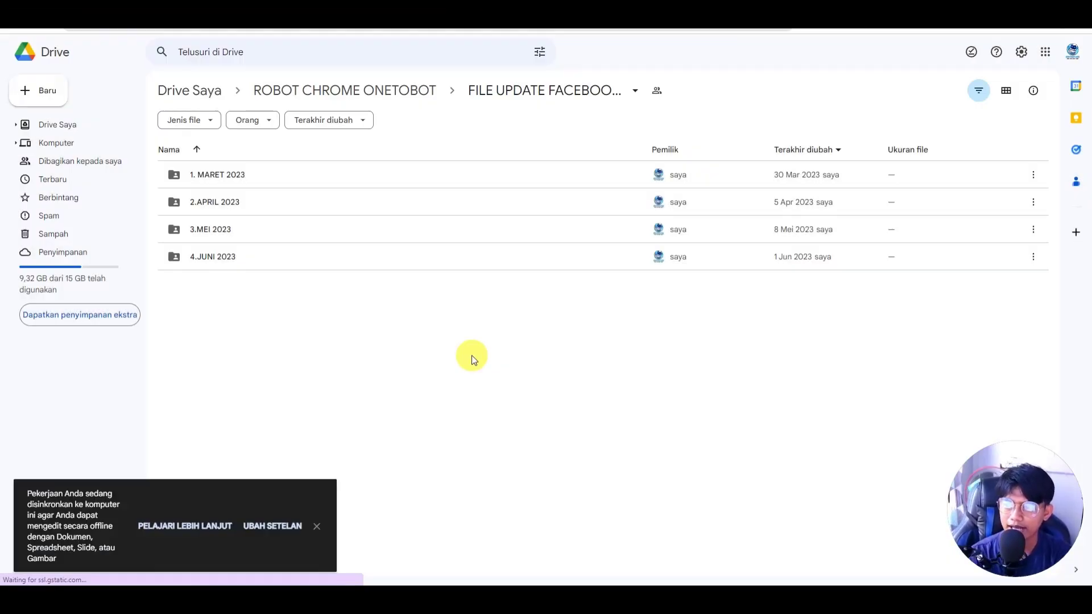
click(316, 526)
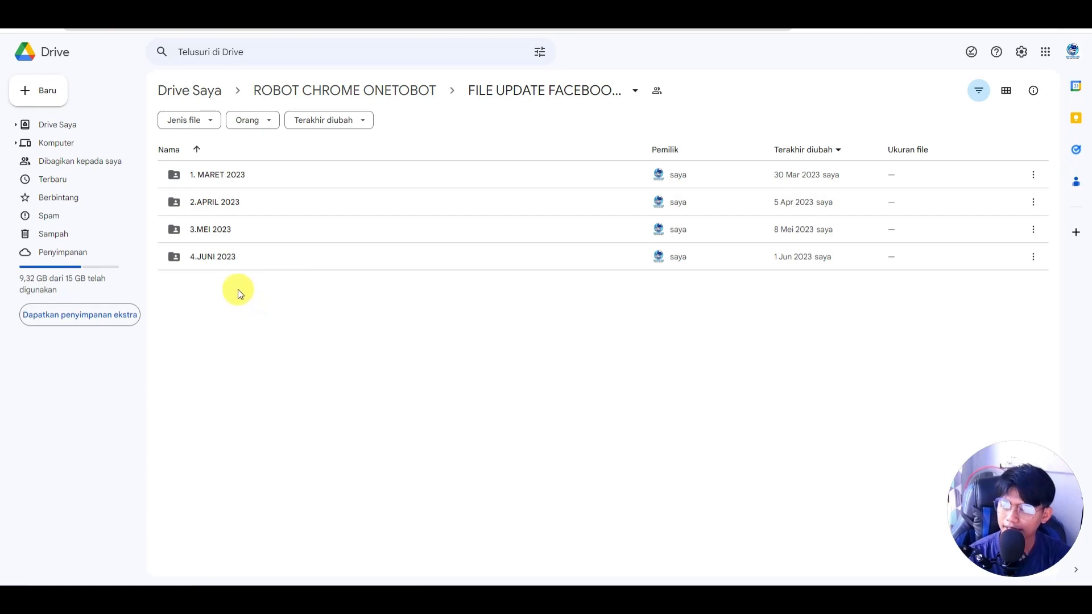
Download "File Update FB Onetobot 11 Juni 2023.zip" from the 4.JUNI 2023 folder and locate it in Downloads.
double_click(237, 257)
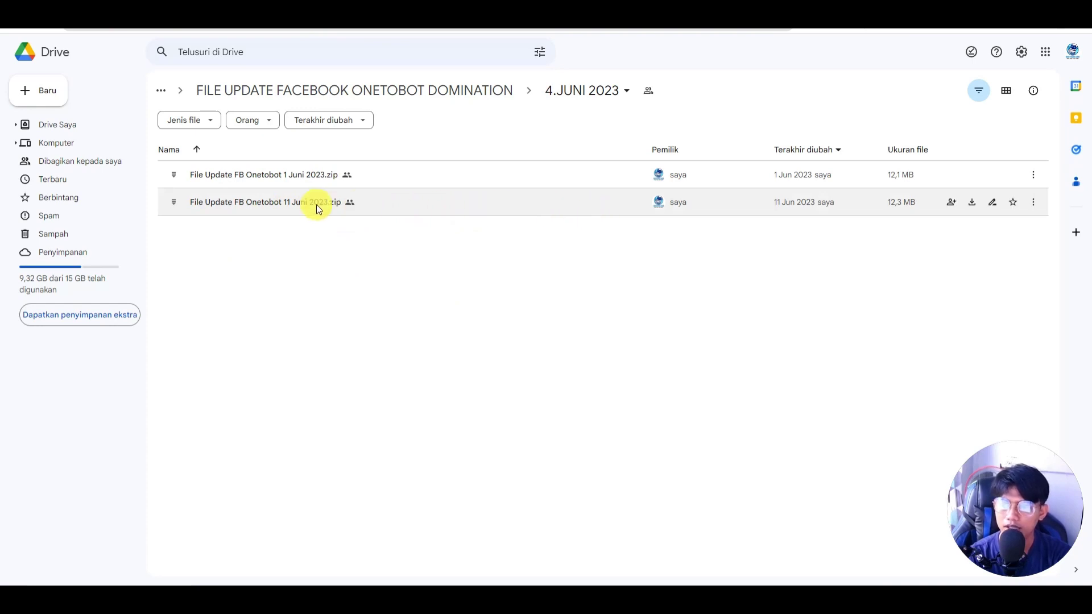
double_click(415, 204)
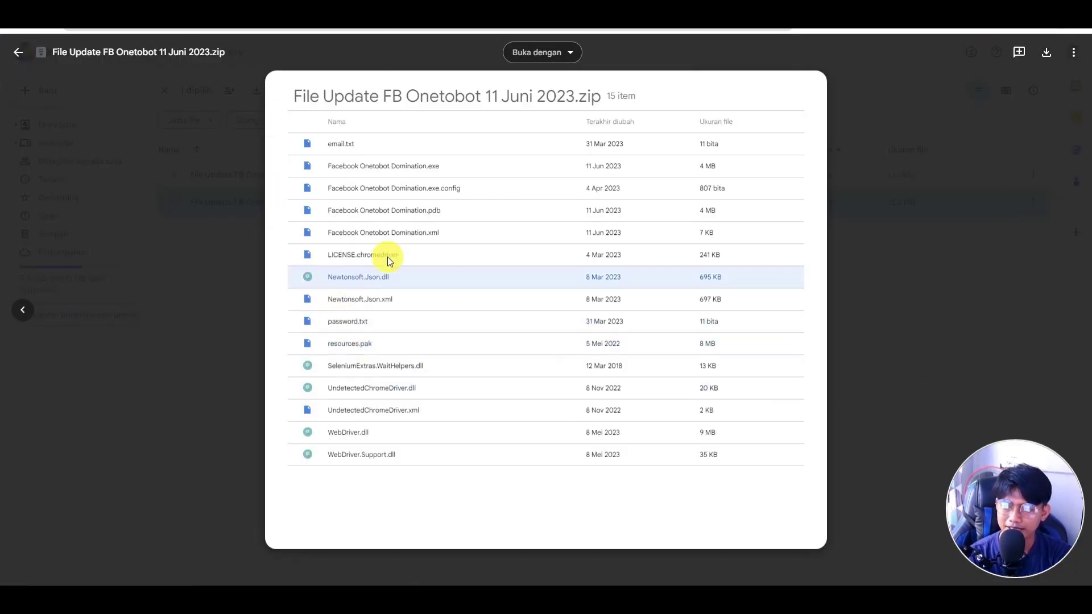
click(1047, 55)
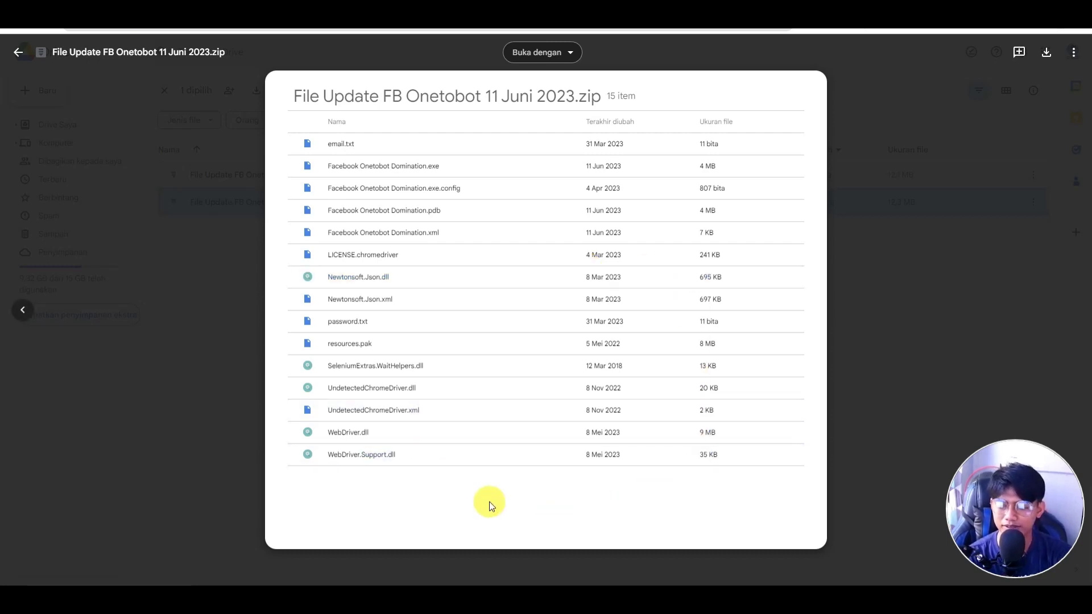
drag(582, 231, 515, 192)
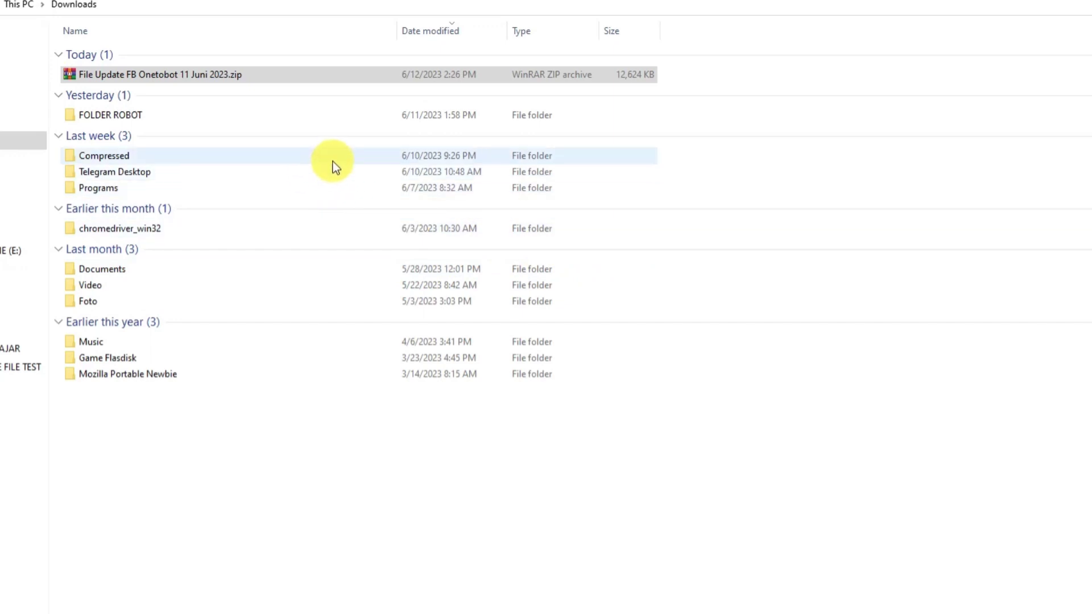
click(118, 73)
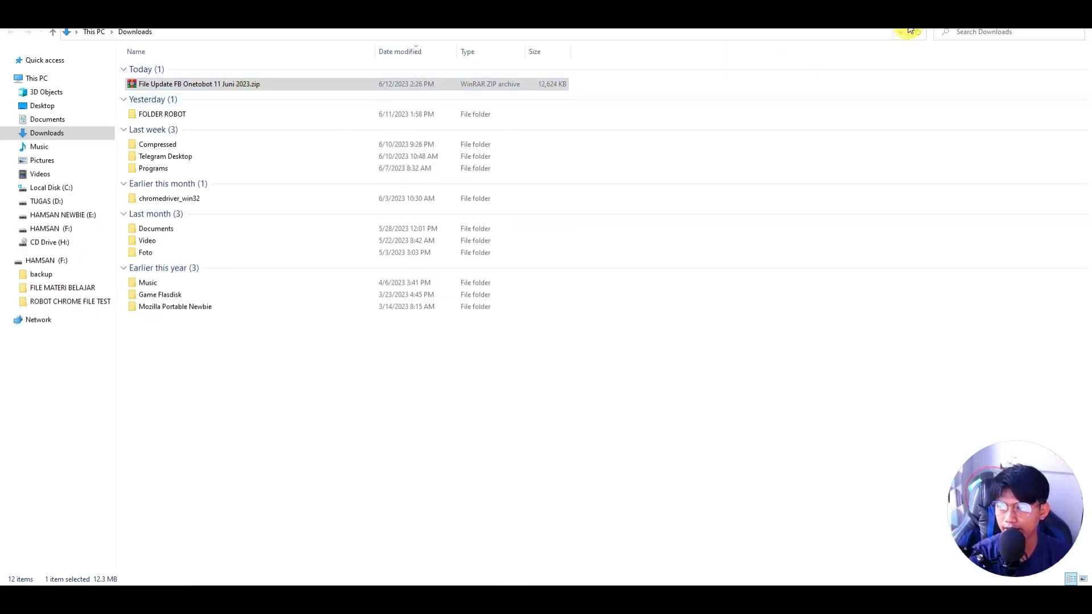
Start Facebook Onetobot Domination from the desktop, declining the update, and check its version information.
key(super+d)
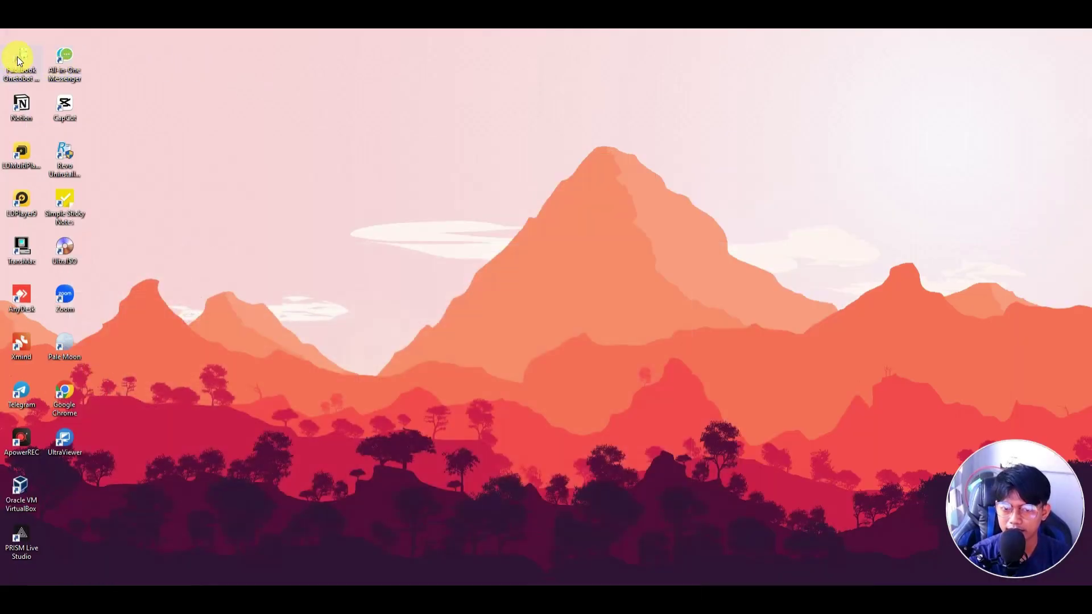
double_click(17, 56)
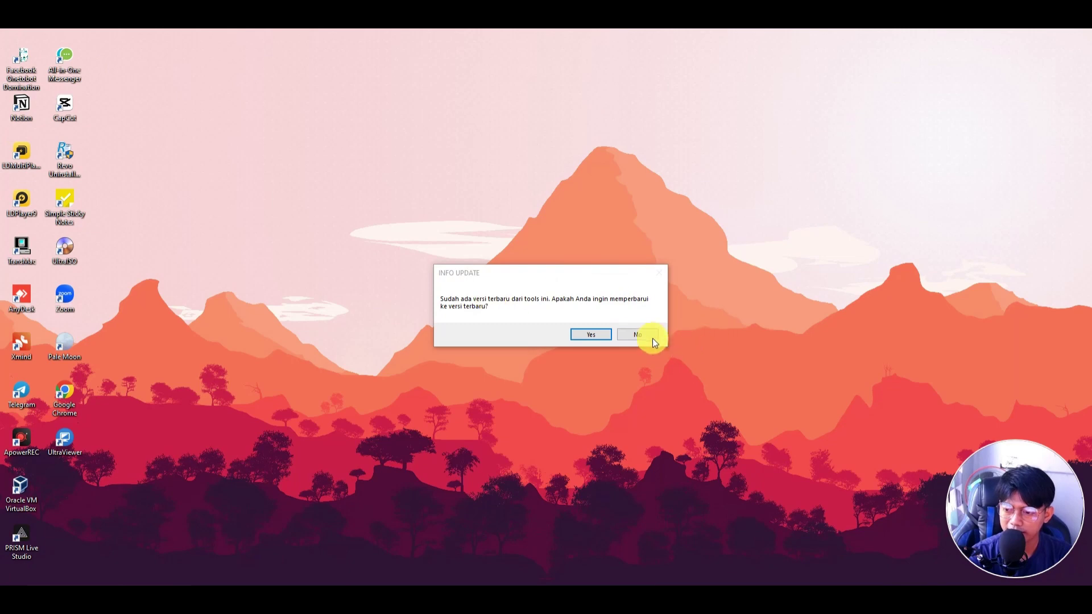
click(652, 338)
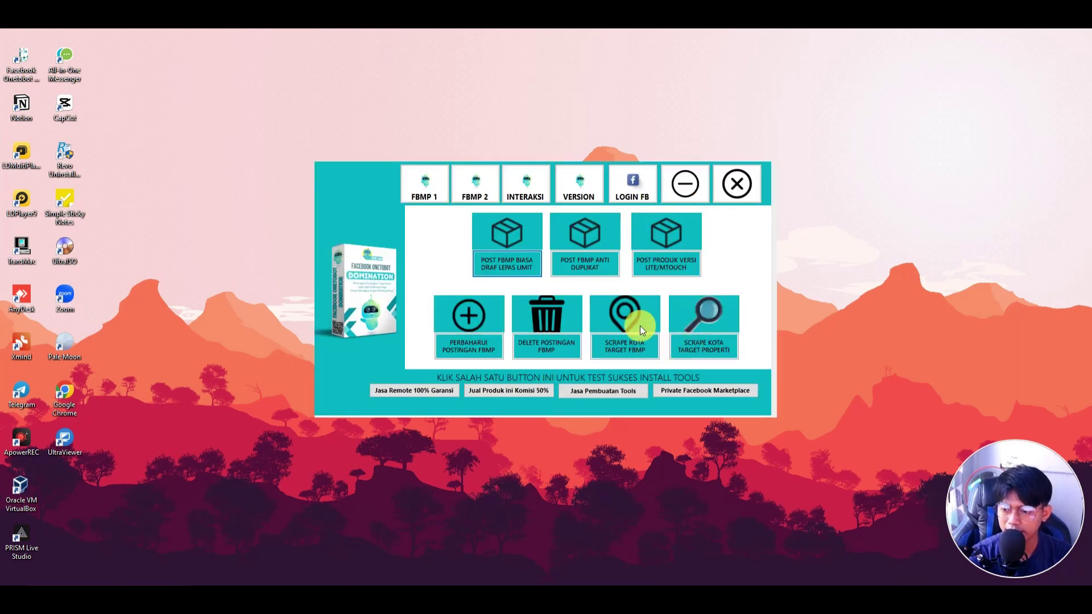
click(571, 188)
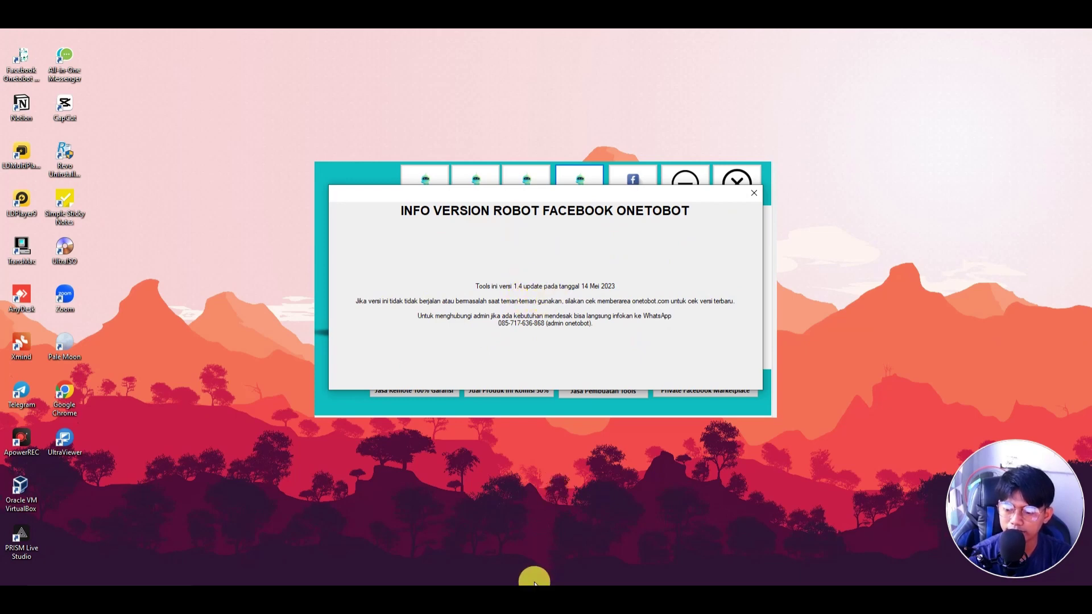
Return to Downloads and extract the 11 Juni 2023 update archive into its own folder there.
click(273, 586)
click(324, 563)
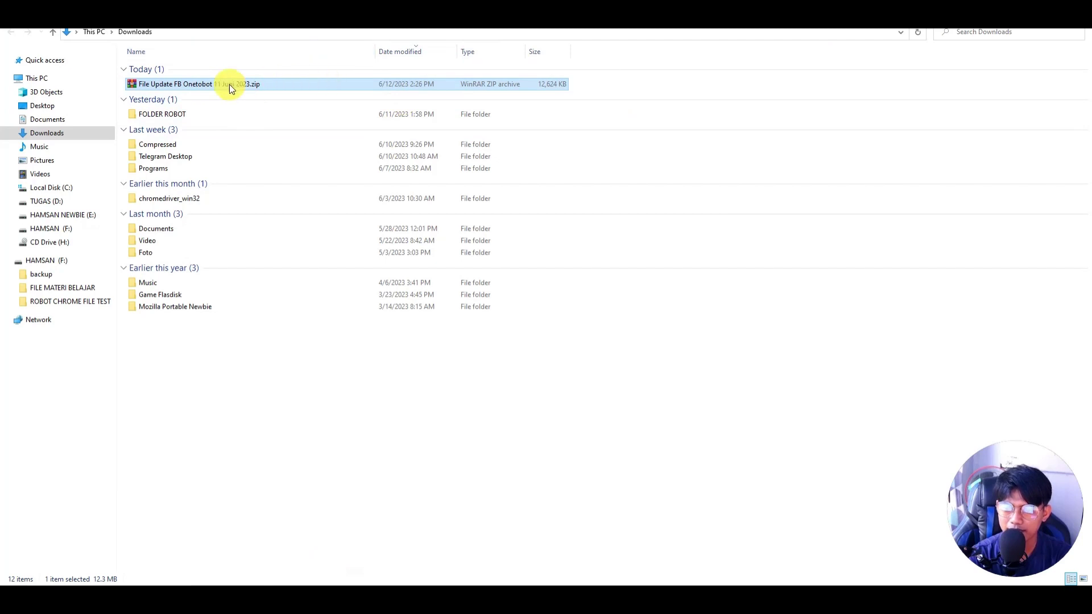
right_click(205, 80)
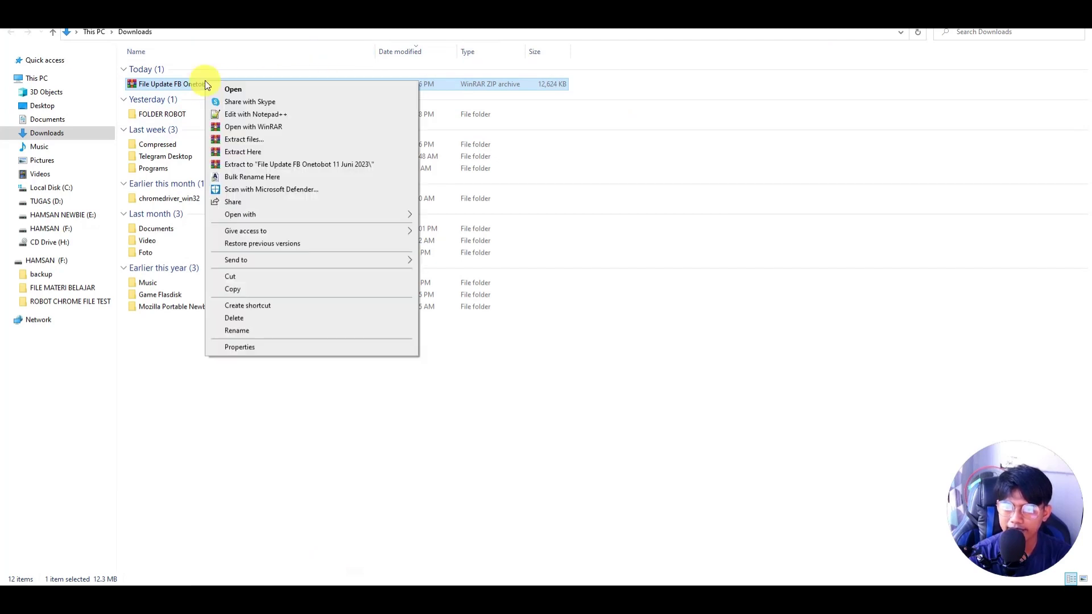
click(245, 139)
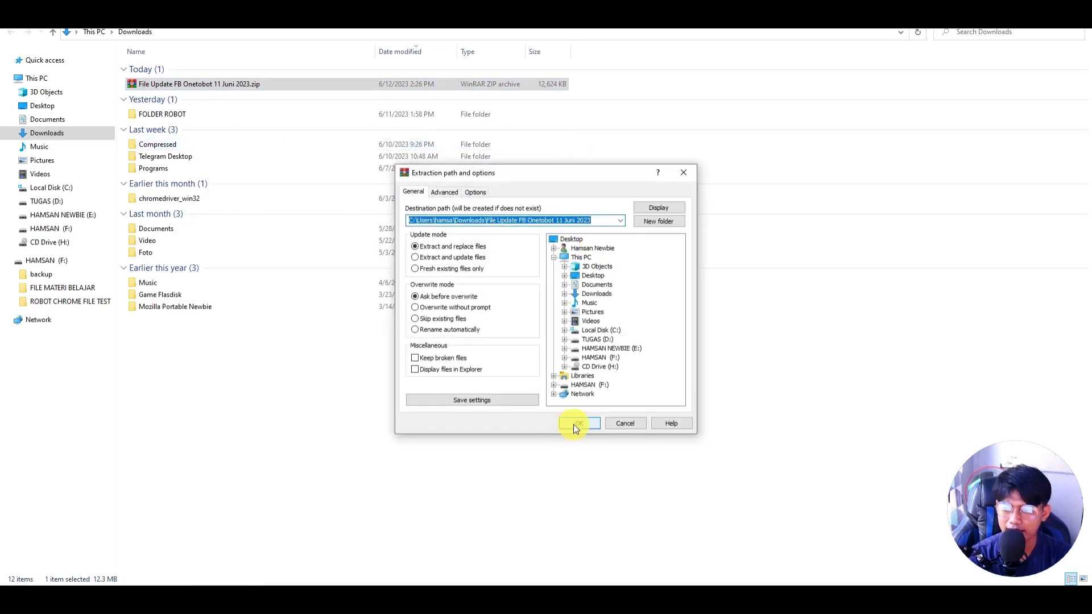
click(575, 426)
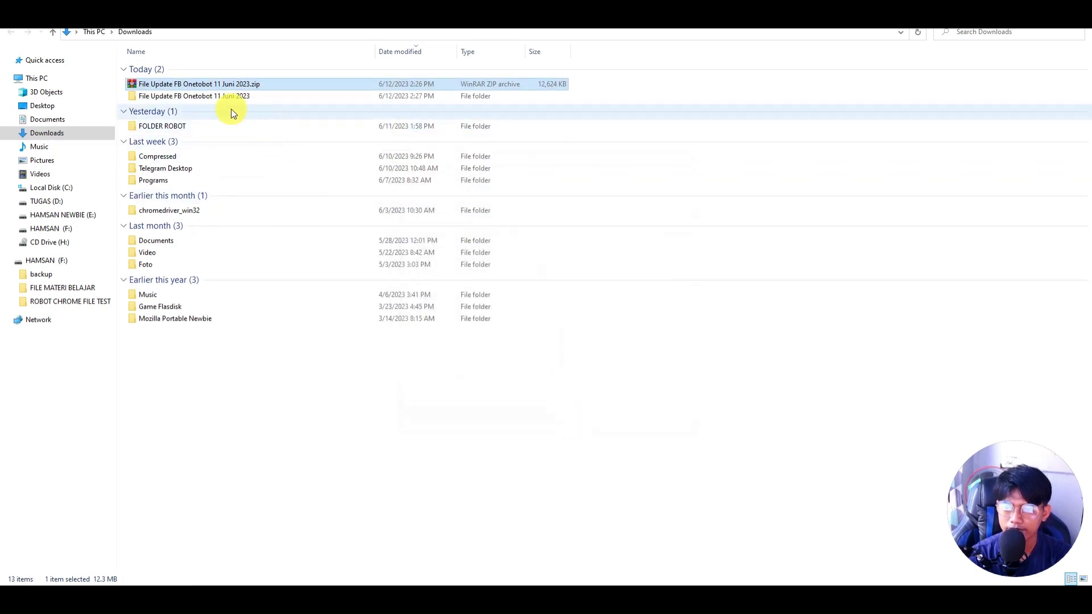
Copy all files from the extracted update folder except email.txt and password.txt.
double_click(180, 95)
drag(182, 253, 180, 54)
click(175, 319)
drag(174, 319, 179, 56)
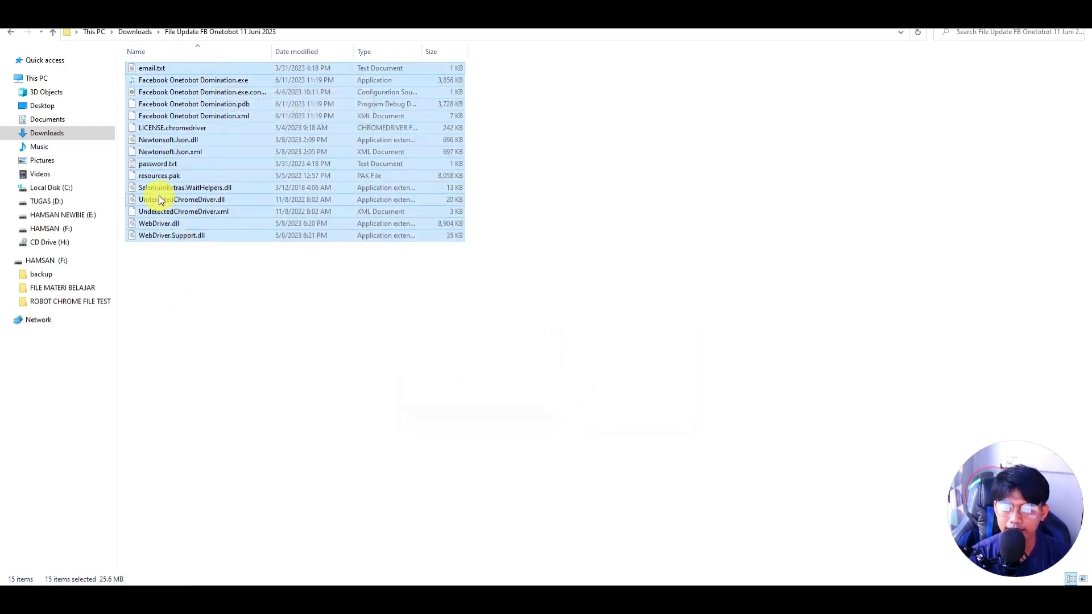
ctrl+click(156, 66)
ctrl+click(174, 163)
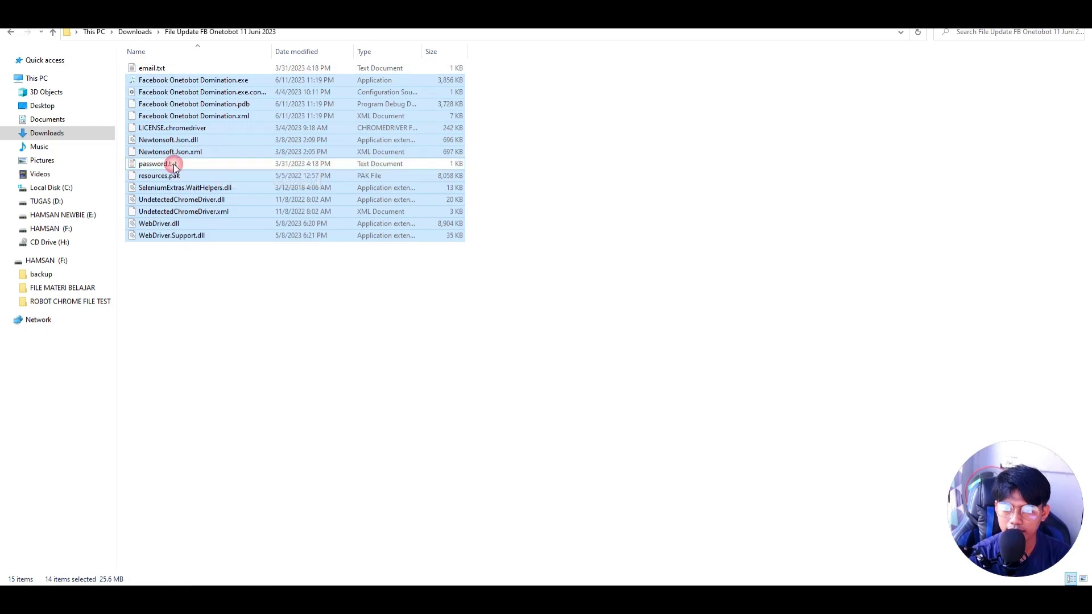
right_click(212, 100)
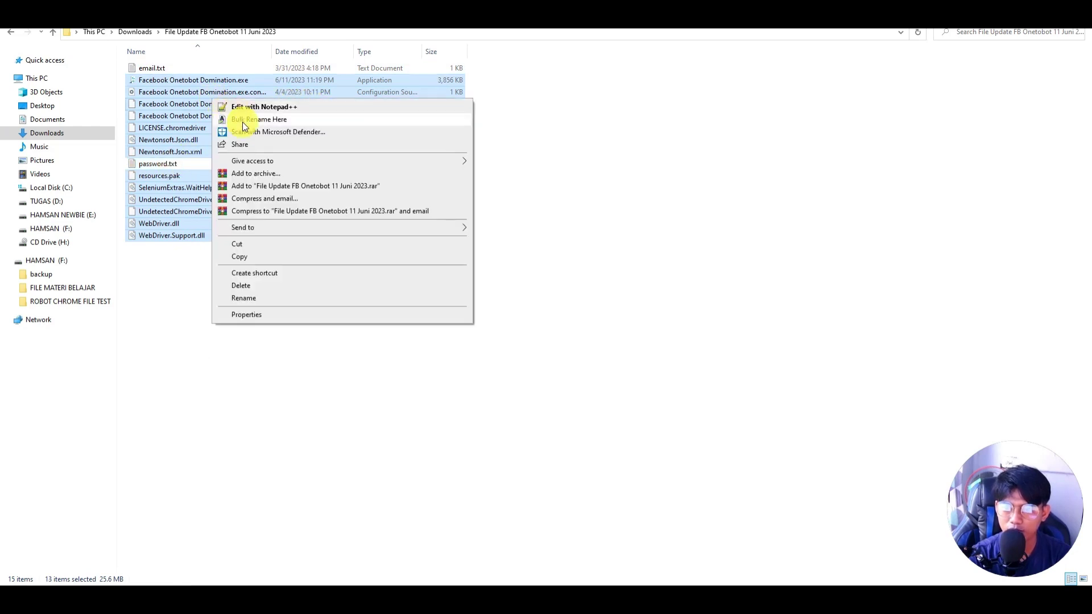
click(245, 254)
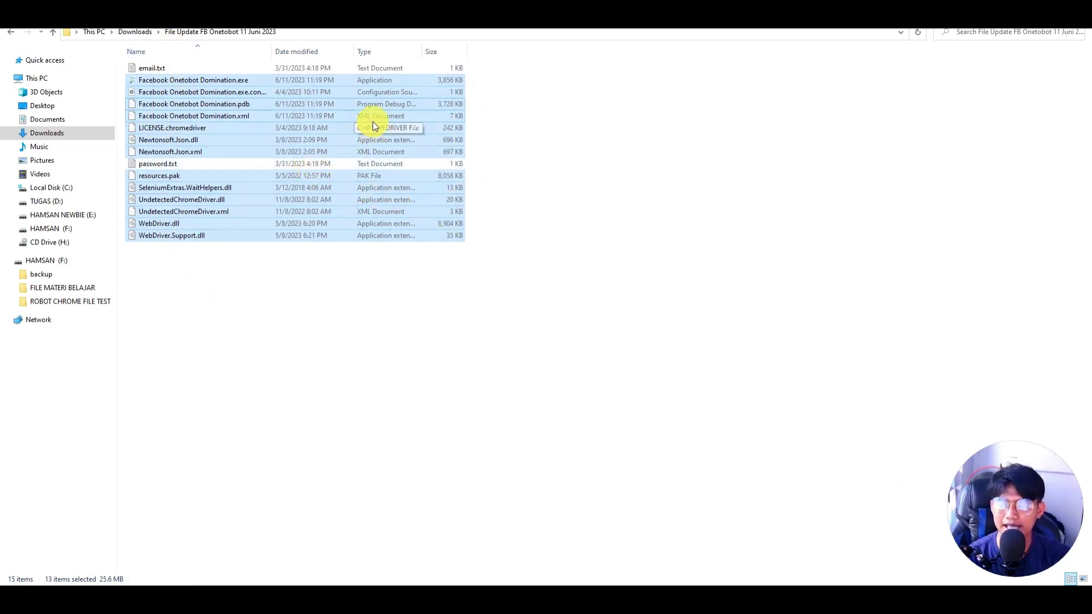
Paste the copied files into C:\Program Files (x86)\Facebook Onetobot Domination, replacing the existing files.
click(71, 190)
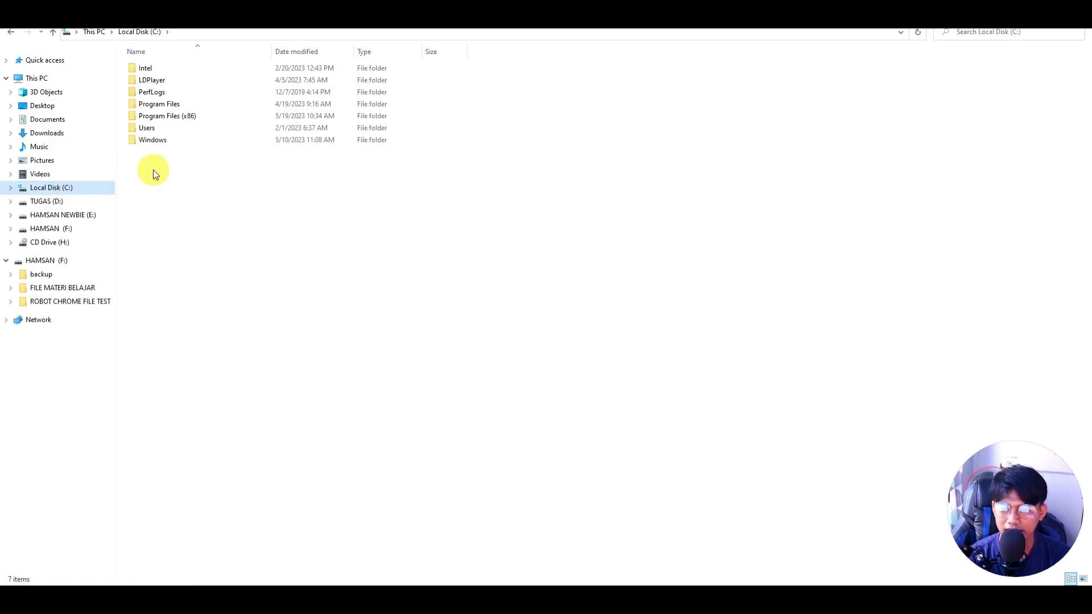
double_click(186, 115)
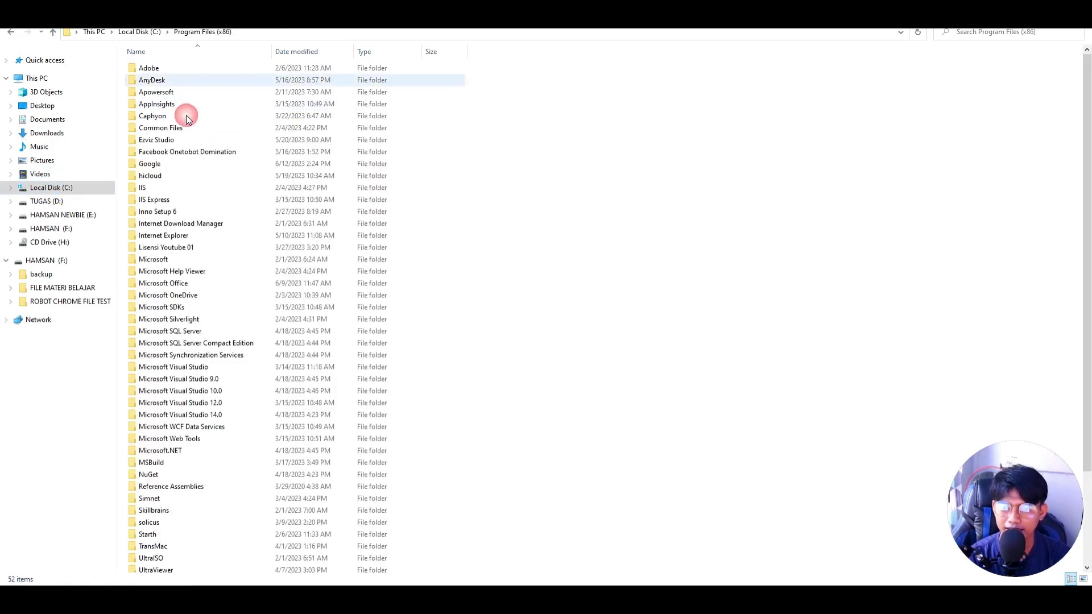
double_click(190, 152)
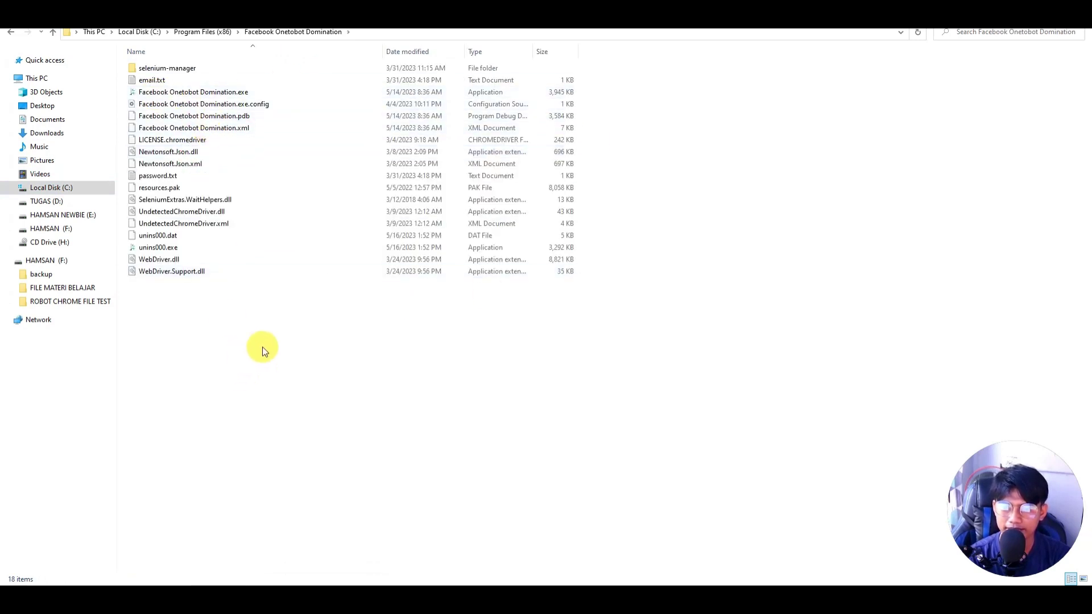
right_click(657, 121)
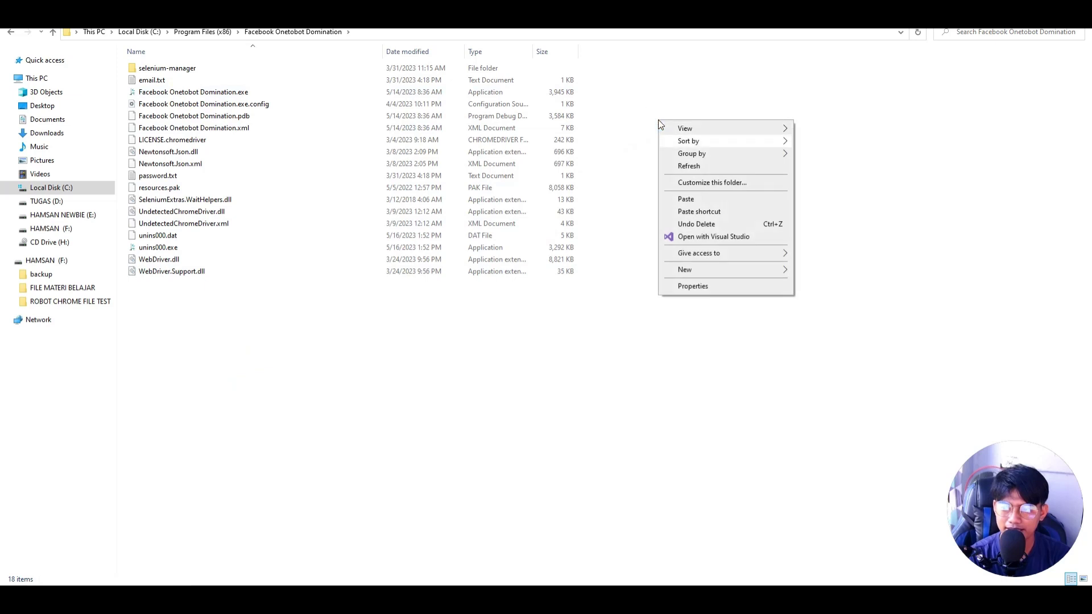
click(690, 199)
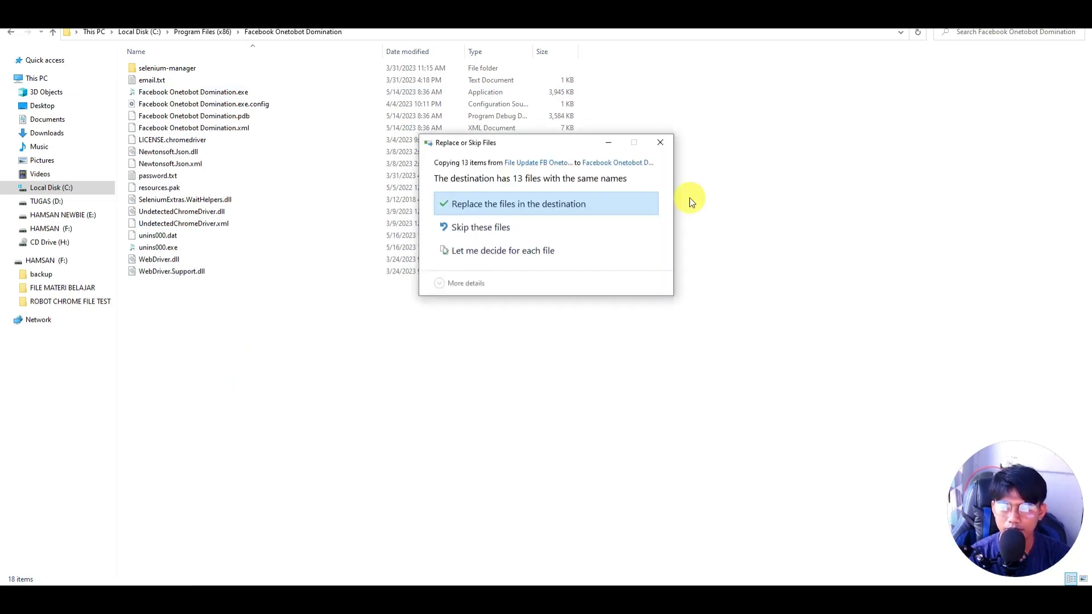
drag(495, 144, 335, 75)
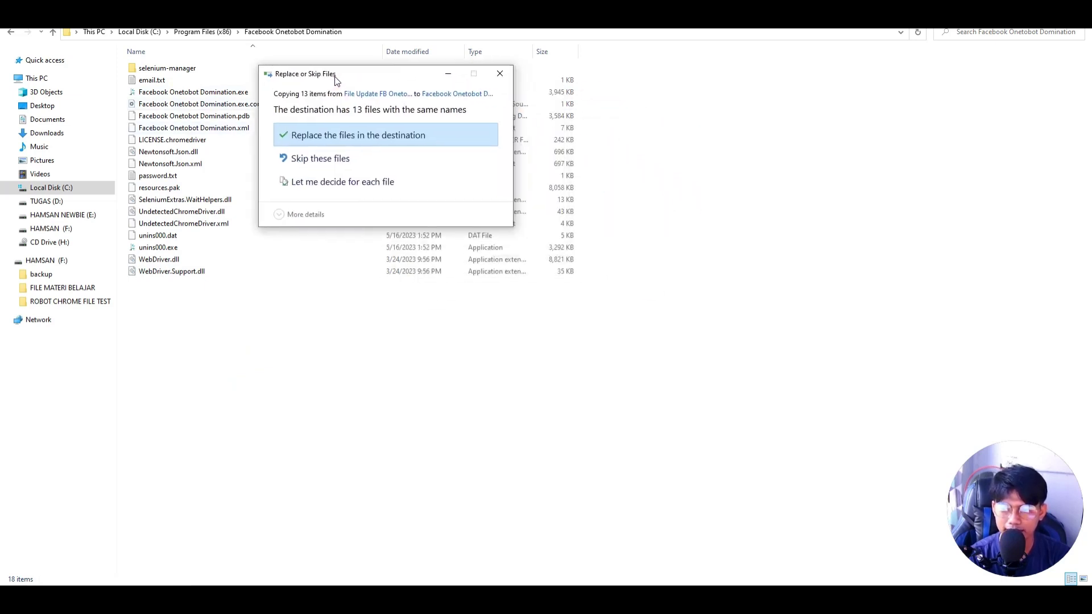
click(325, 136)
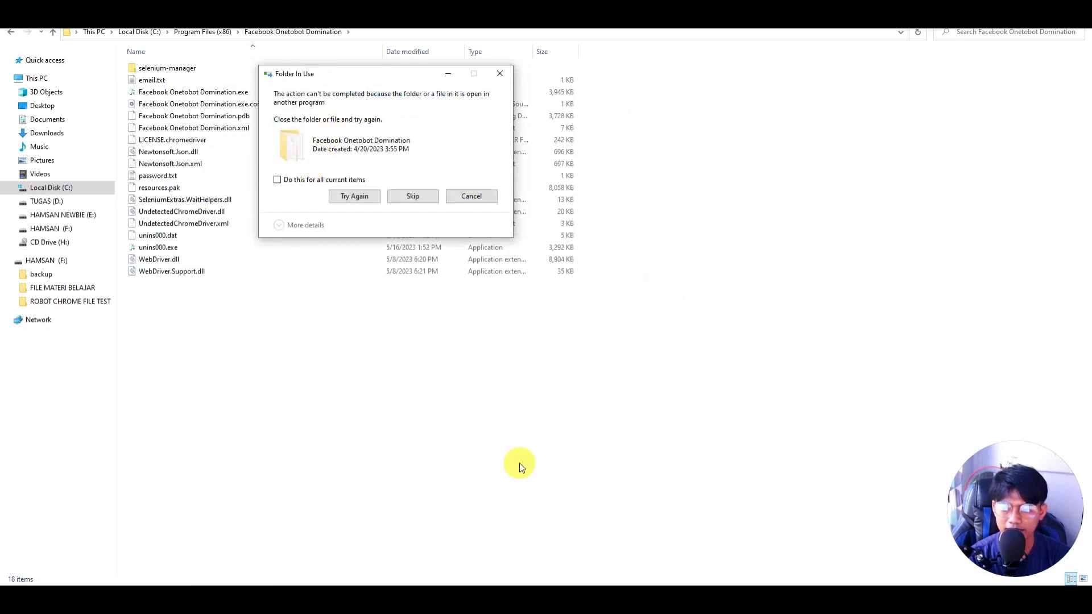
Close the running Facebook Onetobot Domination and retry the file replacement for all current items.
mouse_move(541, 600)
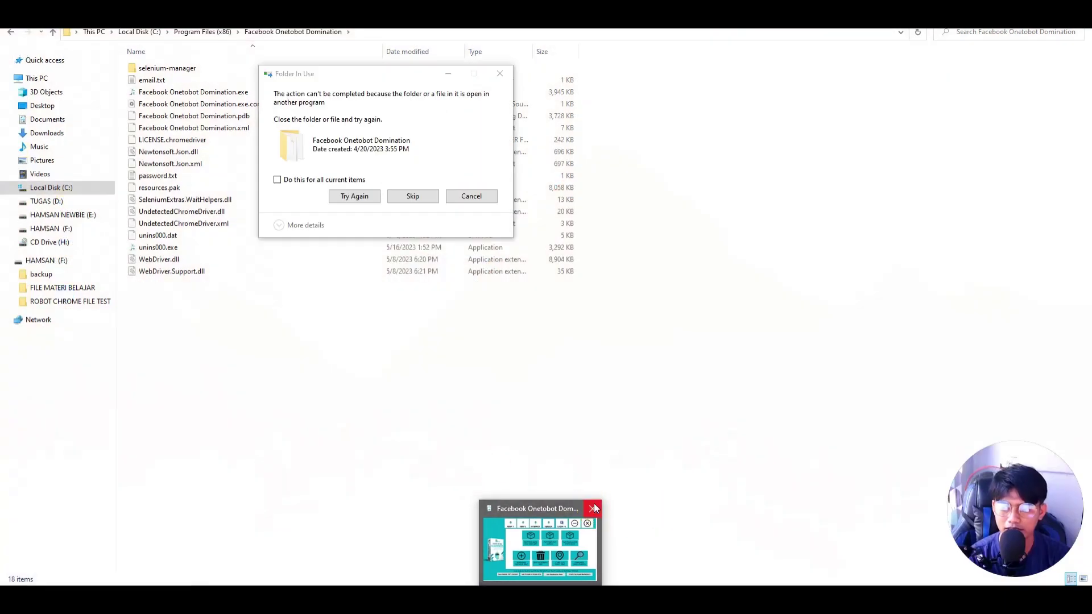
click(594, 508)
click(302, 180)
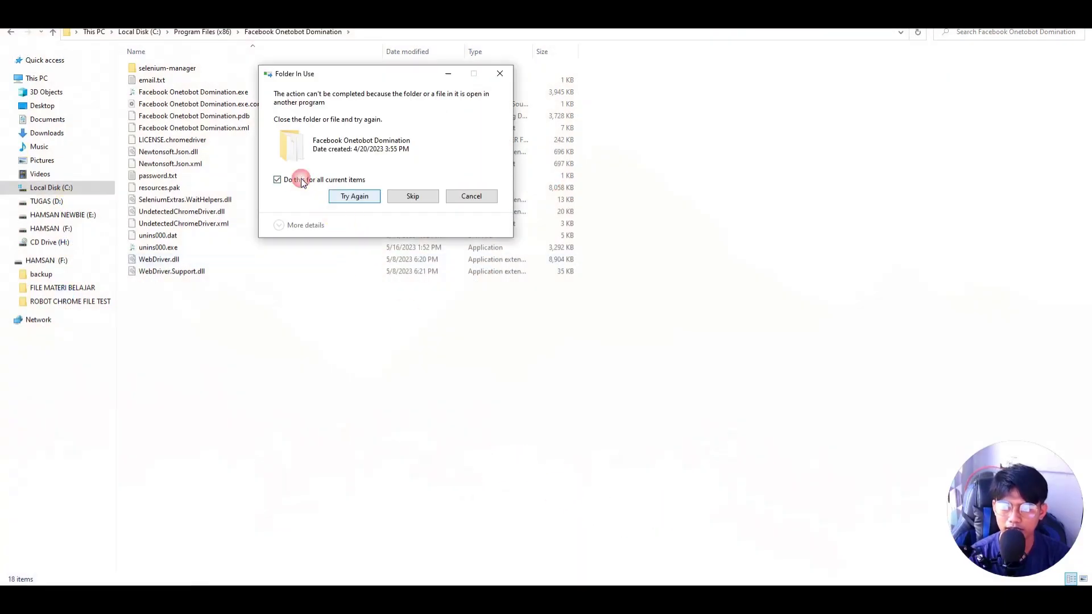
click(342, 193)
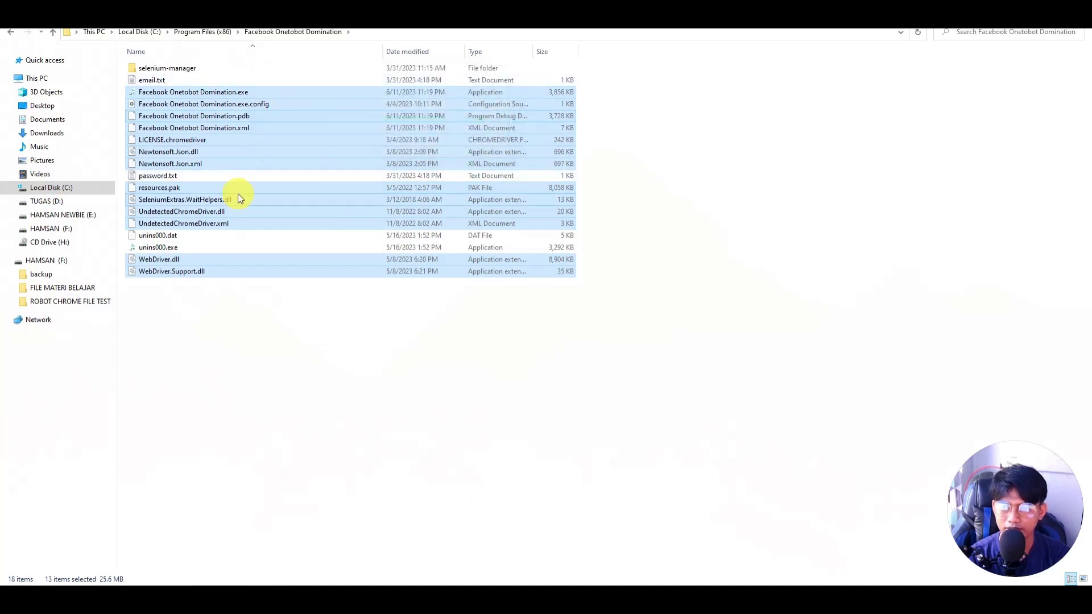
click(248, 301)
drag(204, 297, 185, 78)
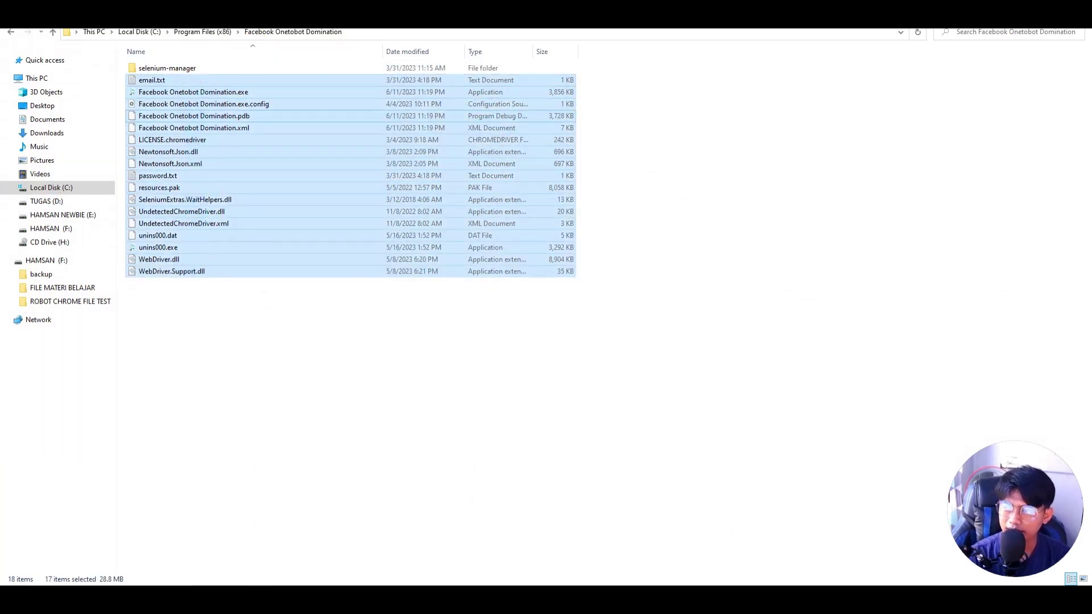
Relaunch Facebook Onetobot Domination from the desktop and review the bug fixes and new features in its version information.
key(super+d)
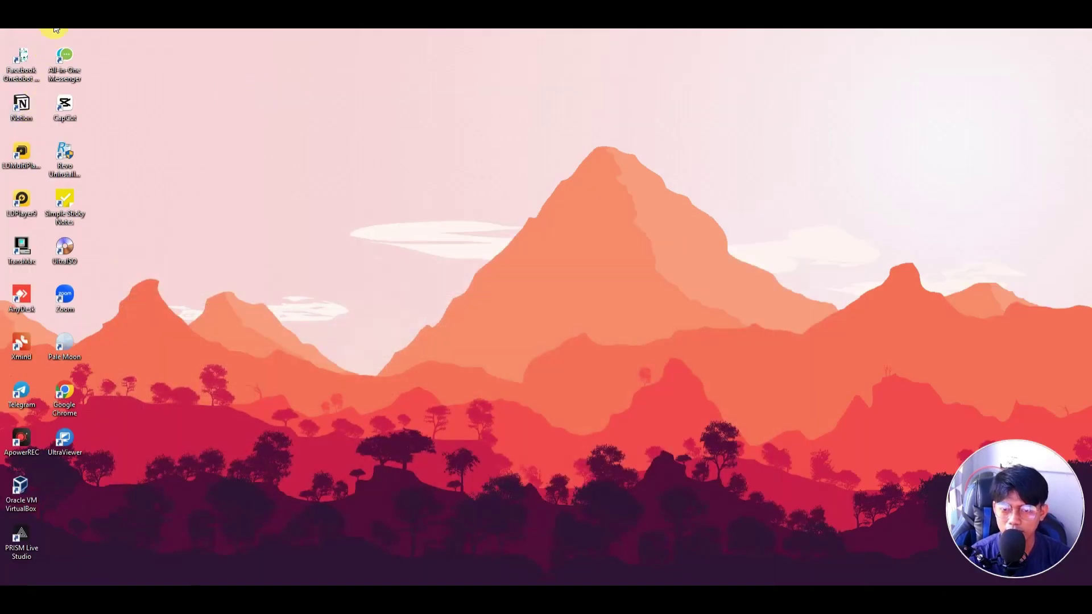
double_click(26, 51)
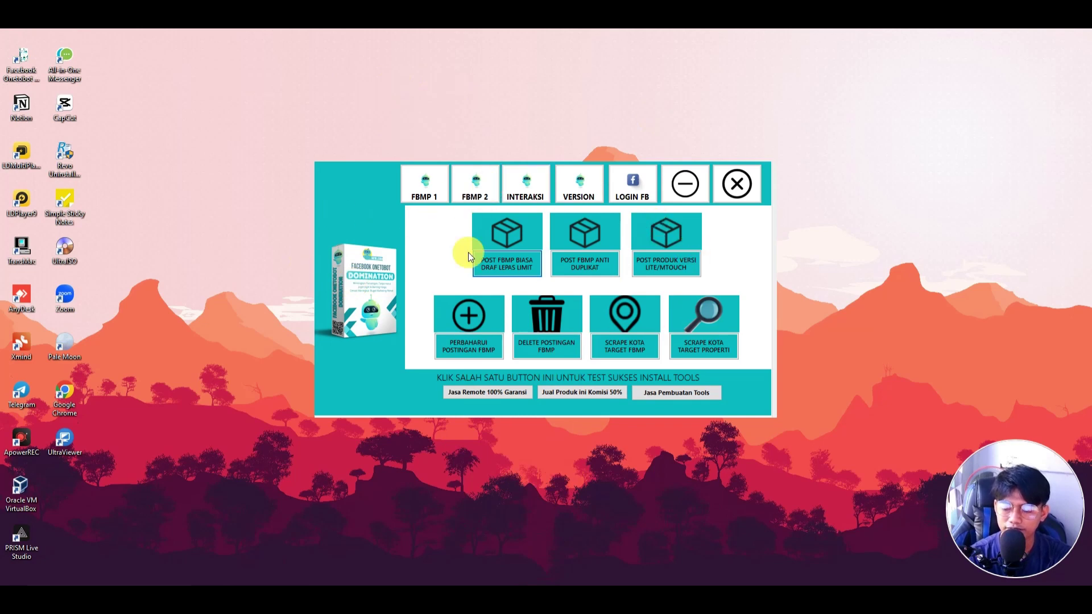
click(581, 190)
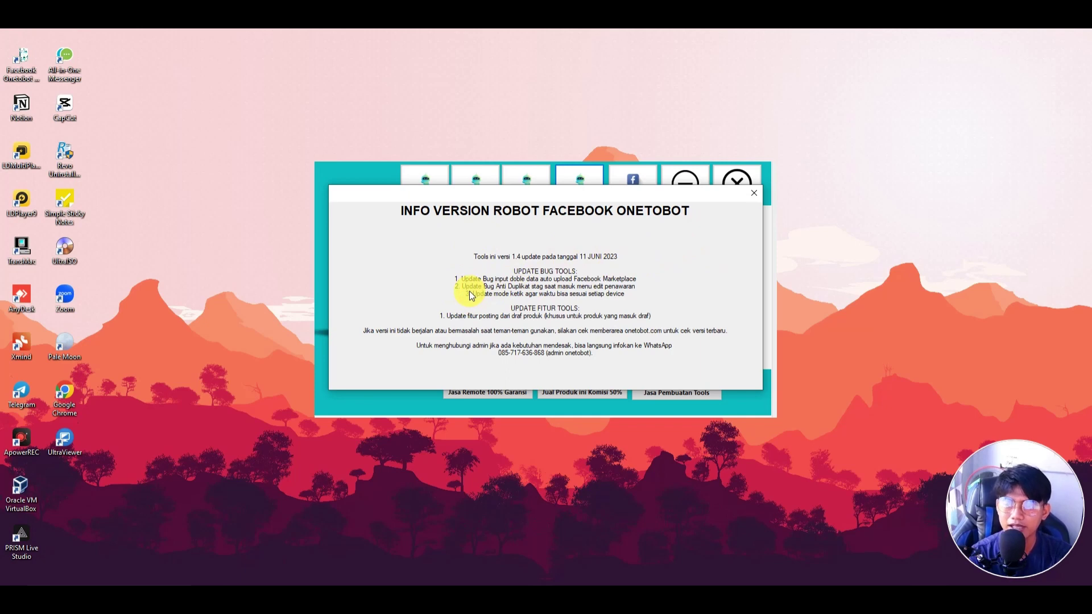
click(753, 193)
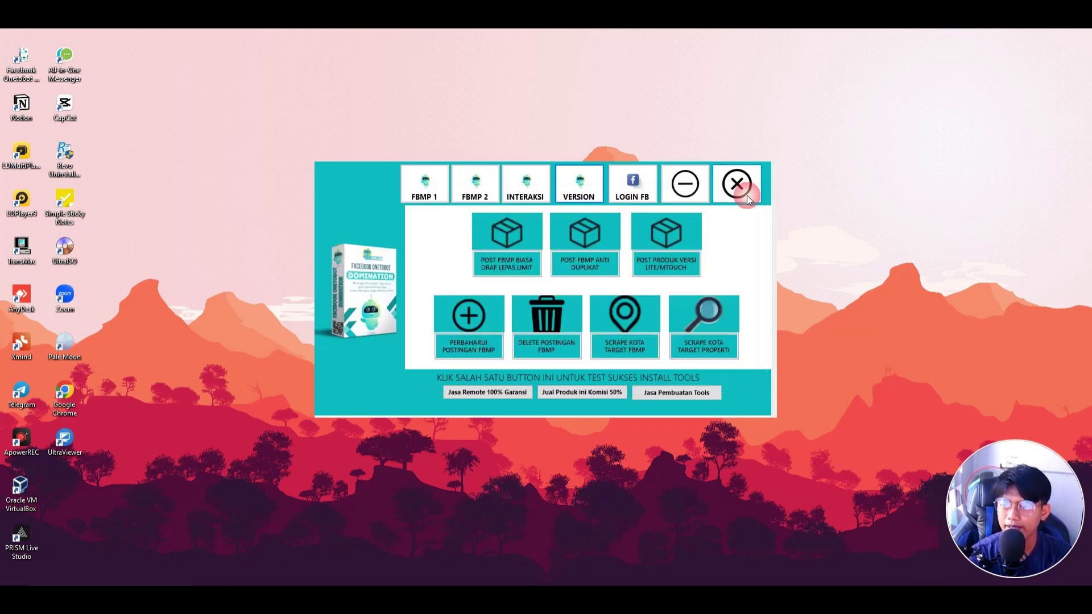
click(588, 188)
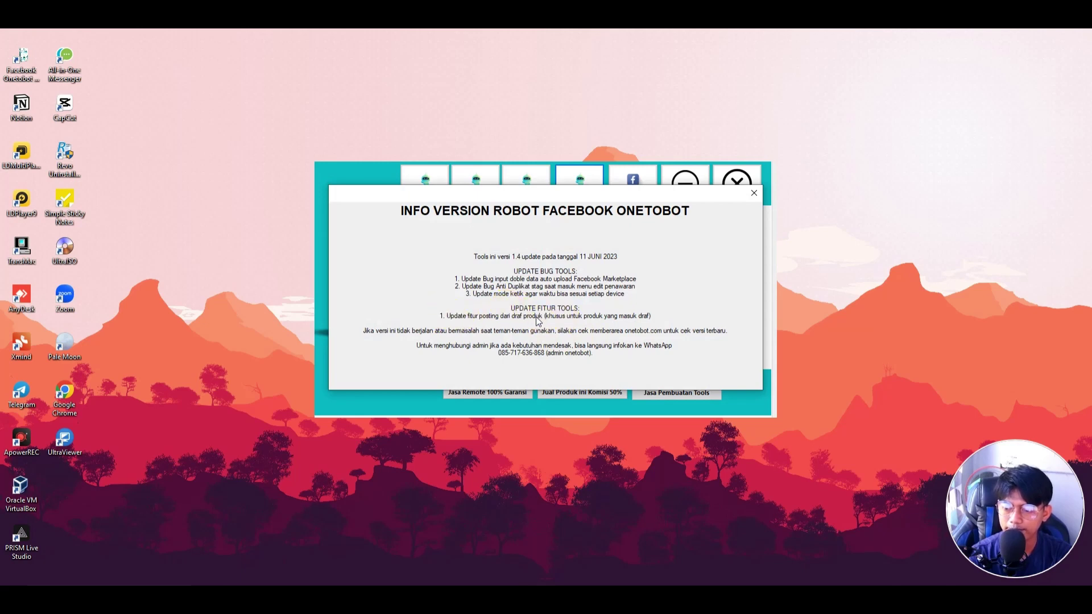
click(604, 316)
click(752, 193)
Look through the FBMP 2 features and the upload options for posting general products, and return to the FBMP 1 page.
click(513, 196)
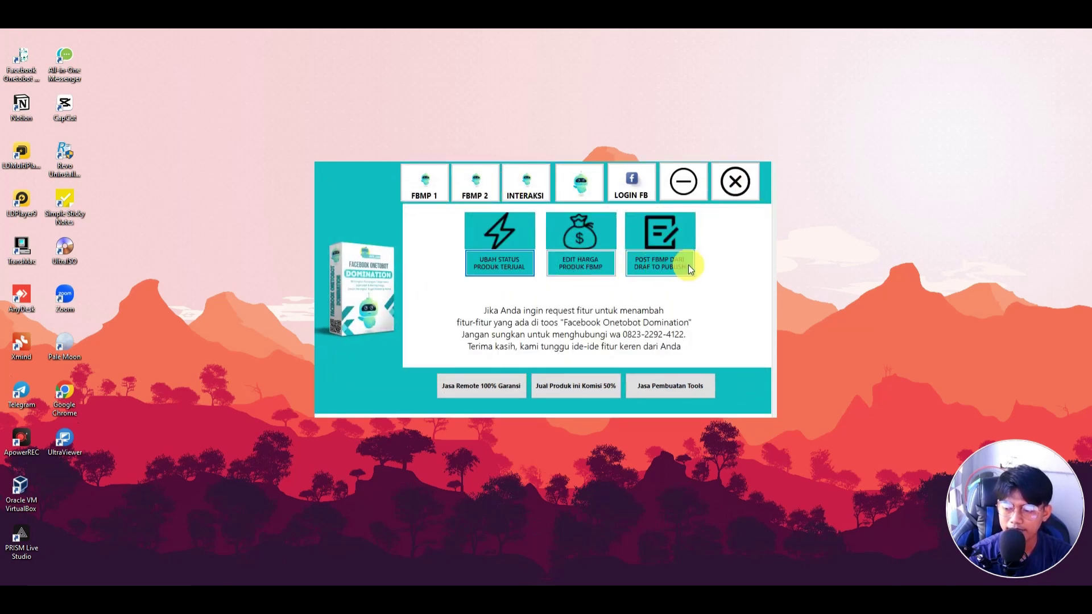
click(458, 199)
click(424, 187)
click(504, 299)
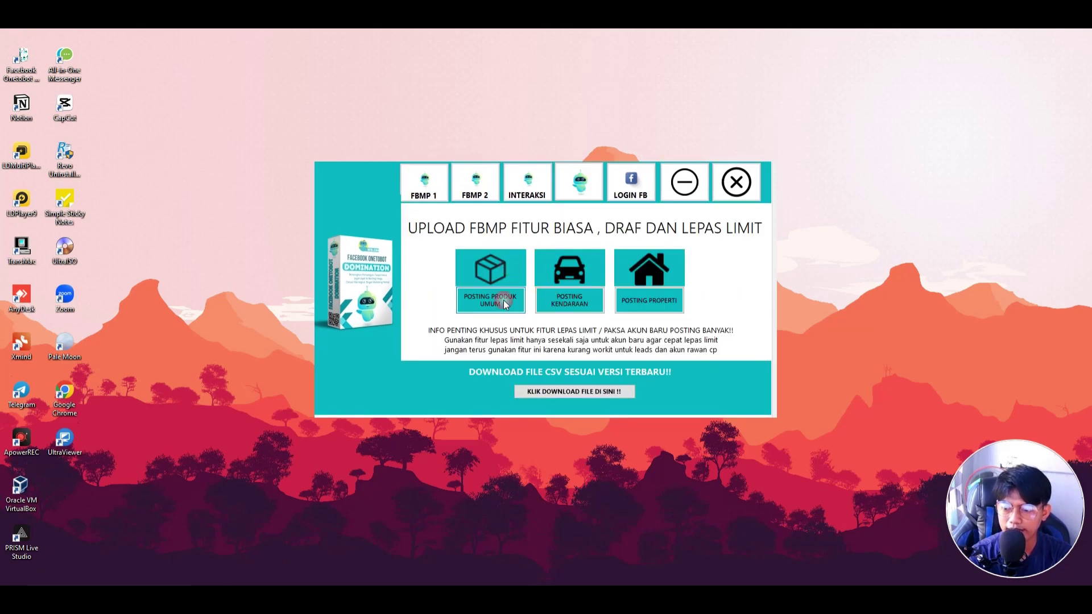
click(503, 273)
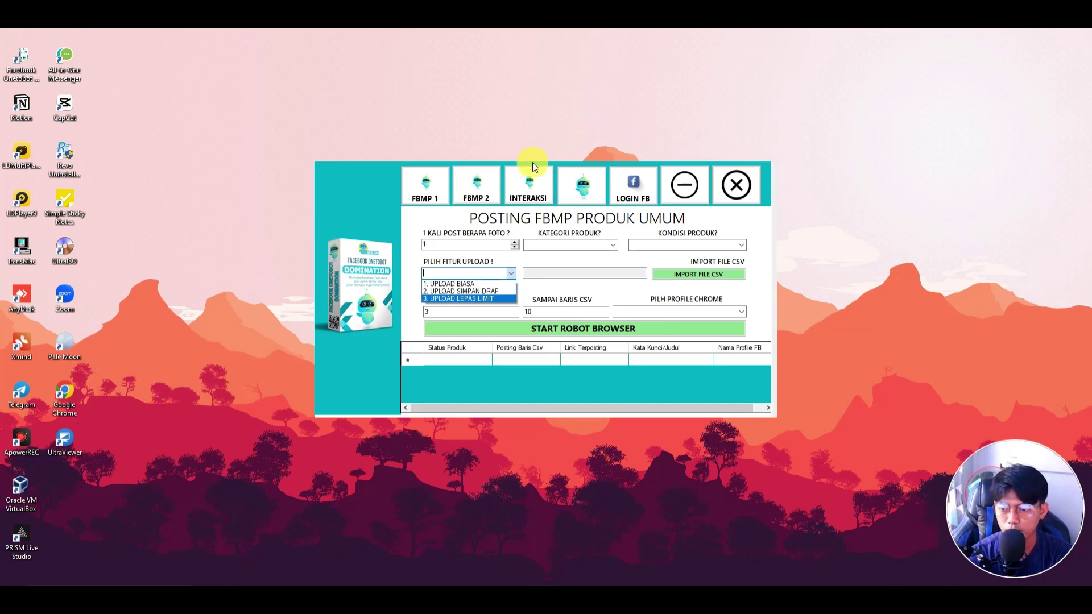
click(435, 182)
click(441, 179)
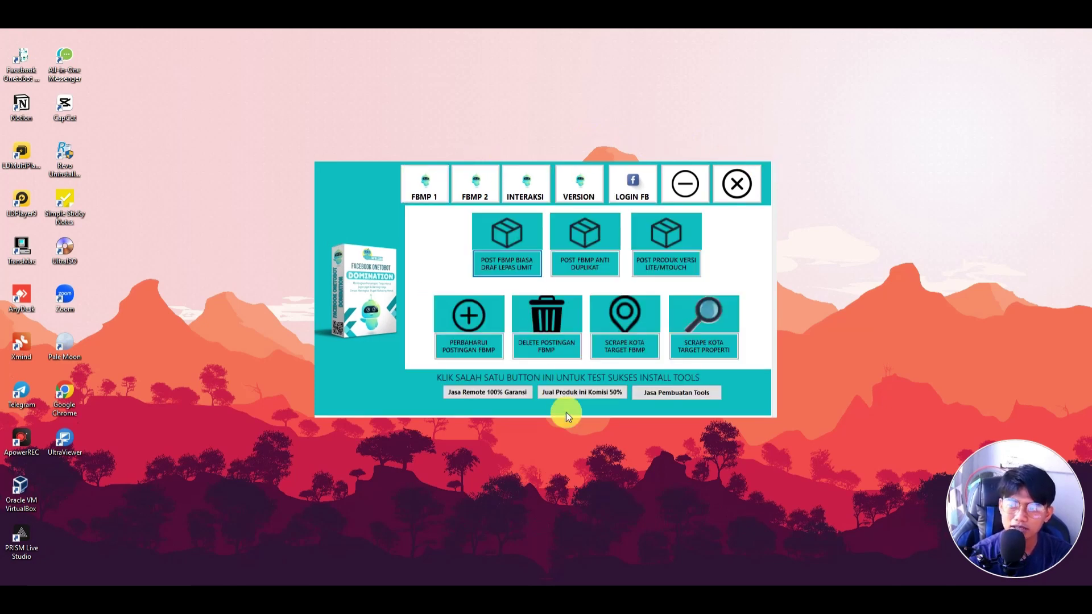